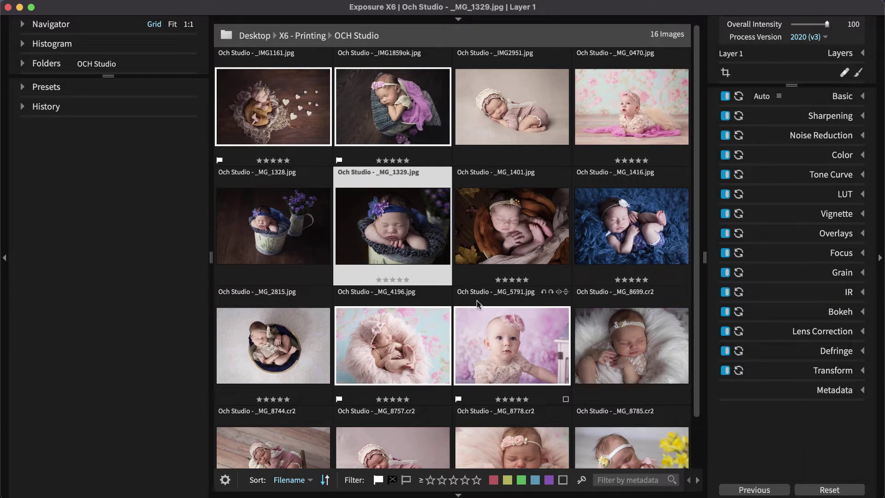
Filter the grid to the four flagged baby photos and select all four
{"action": "left_click", "coordinate": [378, 480]}
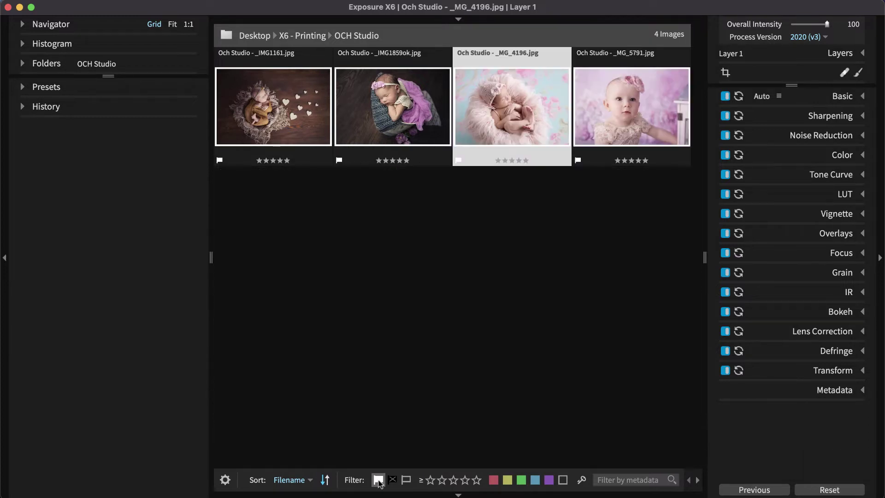
{"action": "left_click", "coordinate": [323, 139], "text": "super"}
{"action": "left_click", "coordinate": [429, 137], "text": "super"}
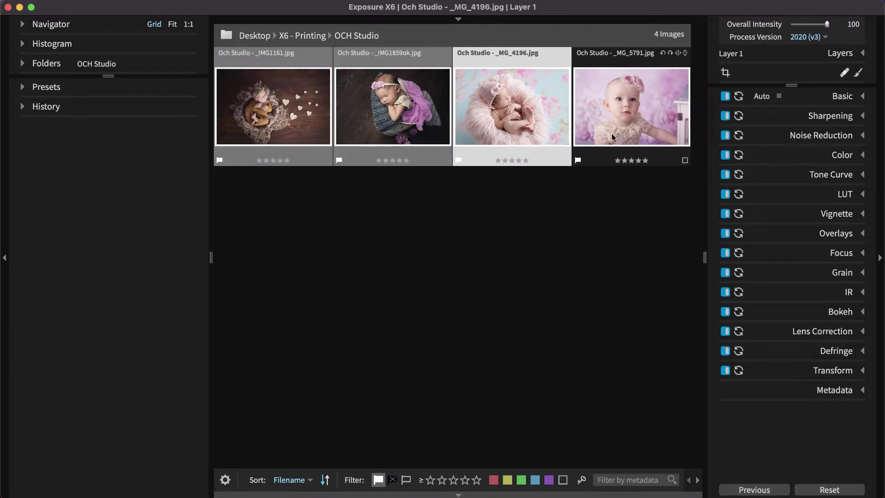
{"action": "left_click", "coordinate": [613, 136], "text": "super"}
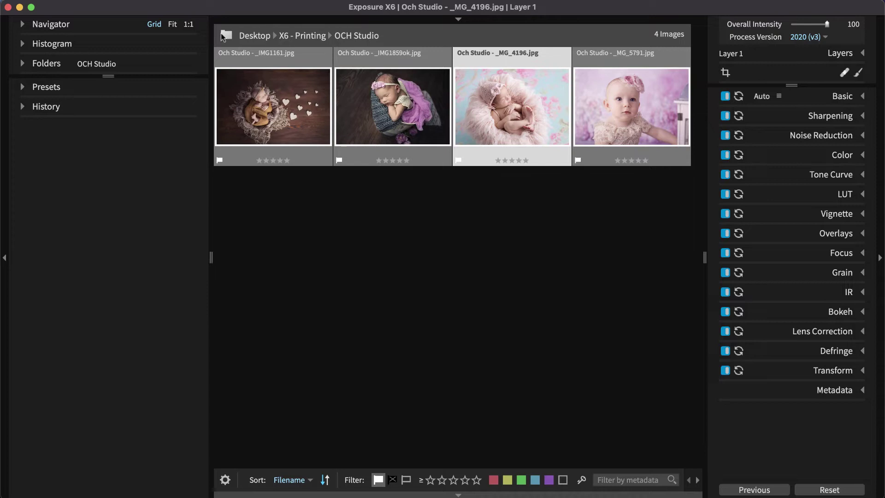
{"action": "left_click", "coordinate": [144, 2]}
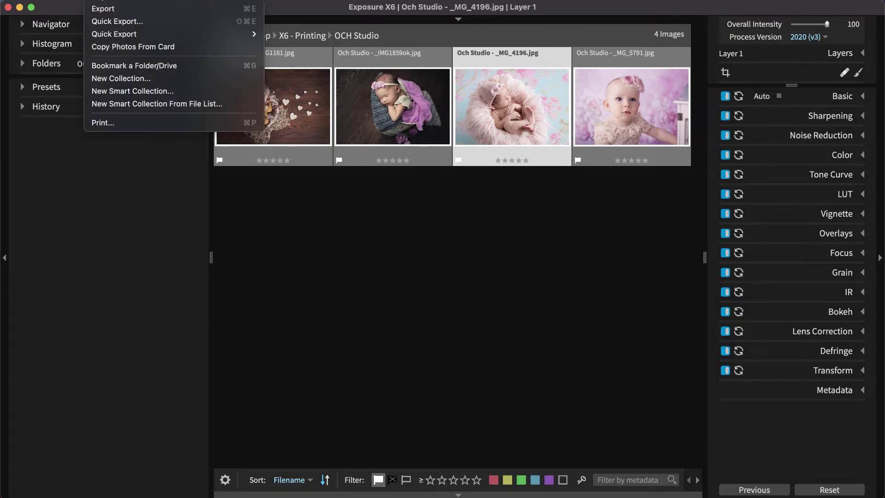
Open the Print dialog full screen and preview the first photo at Fill and 1:1
{"action": "left_click", "coordinate": [137, 121]}
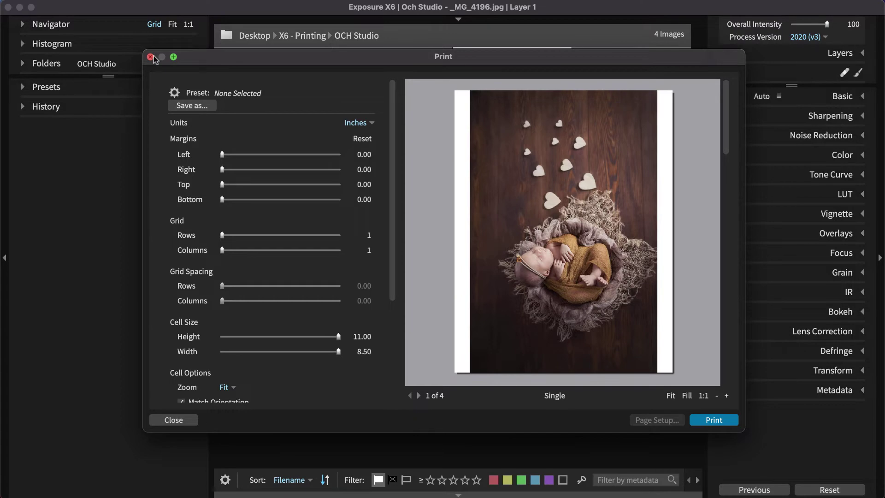
{"action": "left_click_drag", "start_coordinate": [190, 58], "coordinate": [48, 9]}
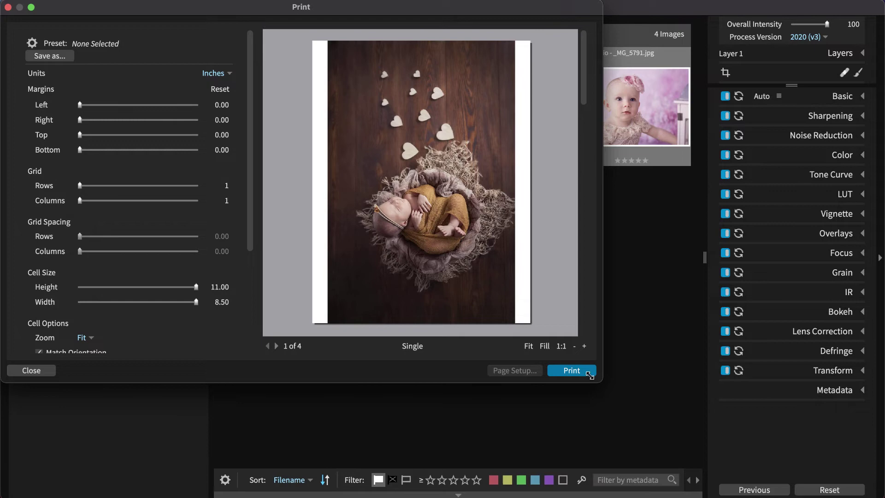
{"action": "left_click_drag", "start_coordinate": [590, 375], "coordinate": [881, 496]}
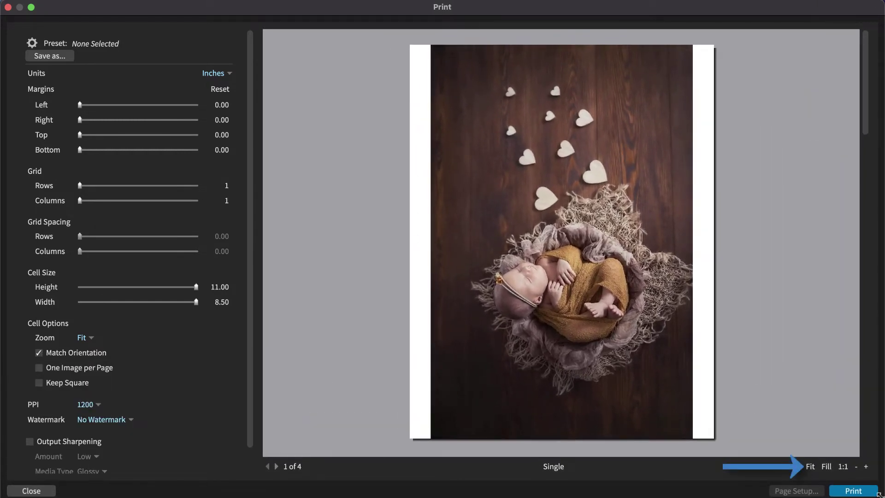
{"action": "left_click", "coordinate": [826, 467]}
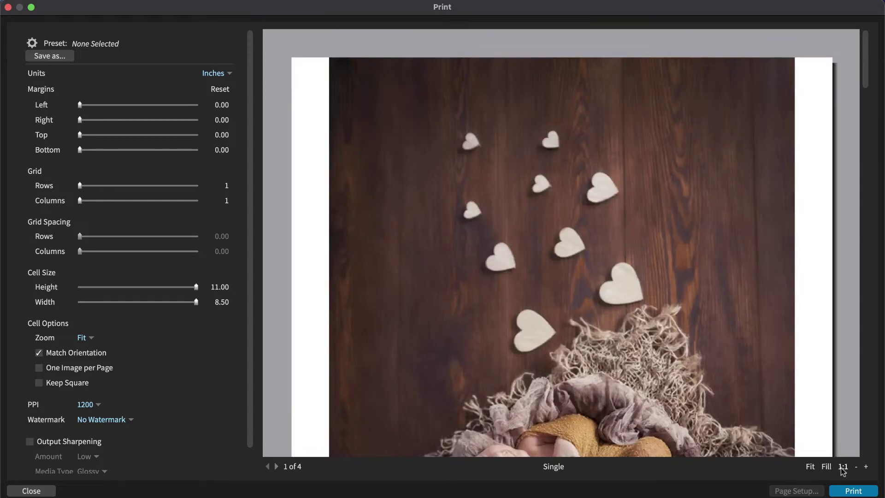
{"action": "left_click", "coordinate": [843, 467]}
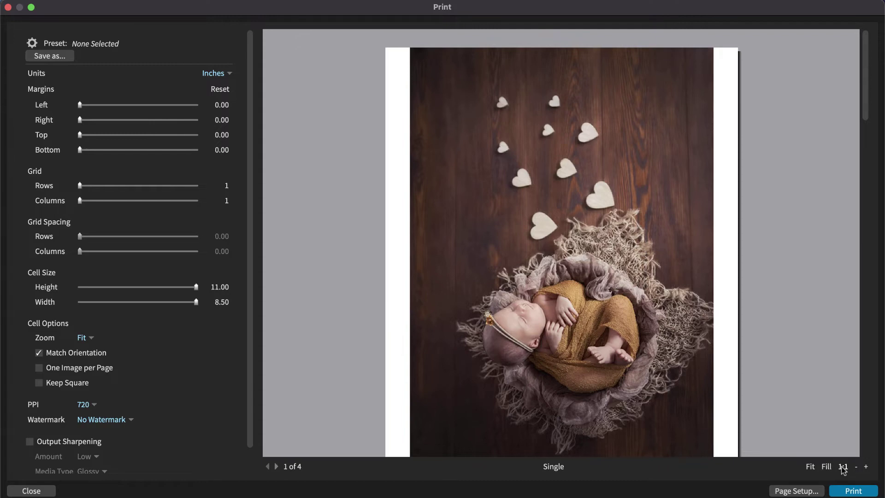
Switch the US Letter page to Landscape orientation in Page Setup
{"action": "left_click", "coordinate": [807, 491]}
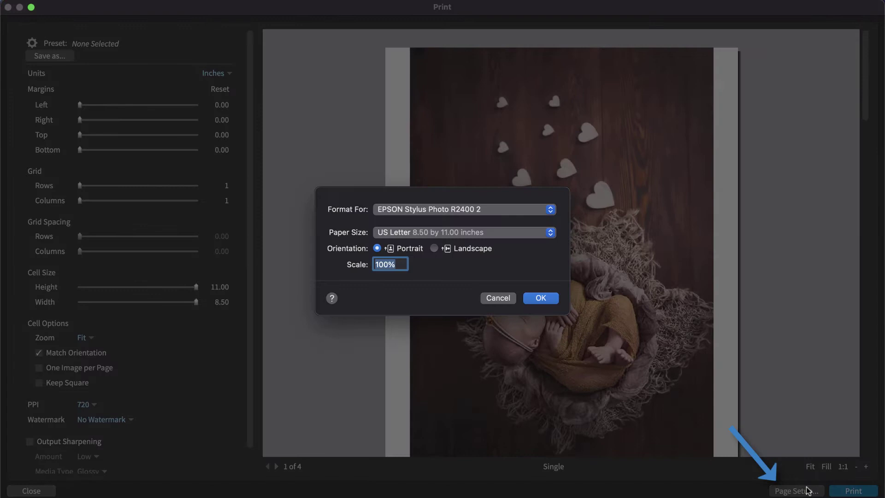
{"action": "left_click", "coordinate": [434, 248]}
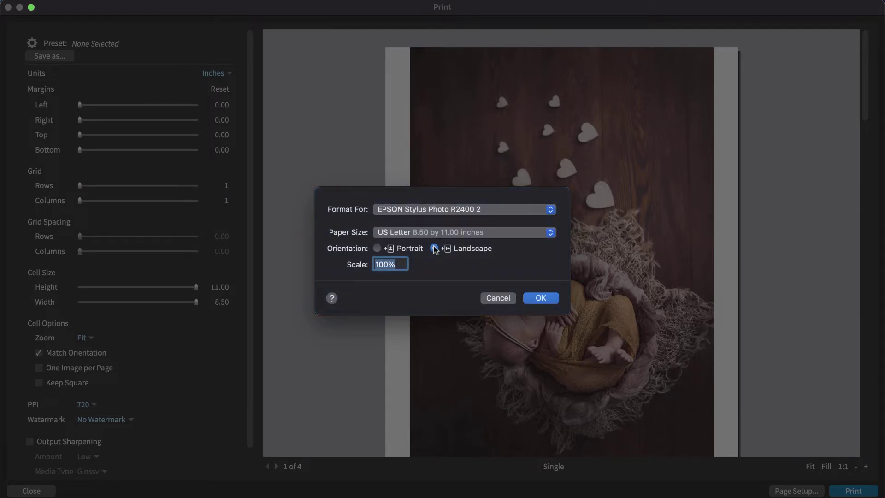
{"action": "left_click", "coordinate": [546, 299]}
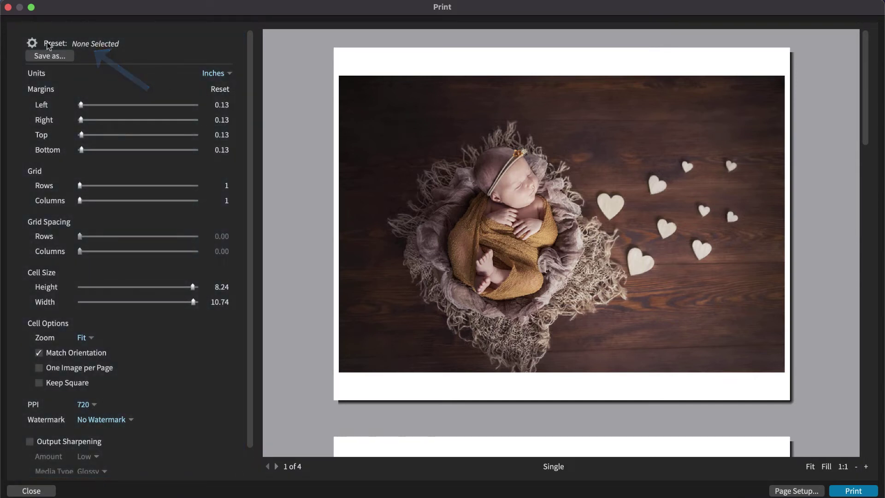
Keep Inches as the units and bring the left page margin down to 0.00
{"action": "left_click", "coordinate": [33, 43]}
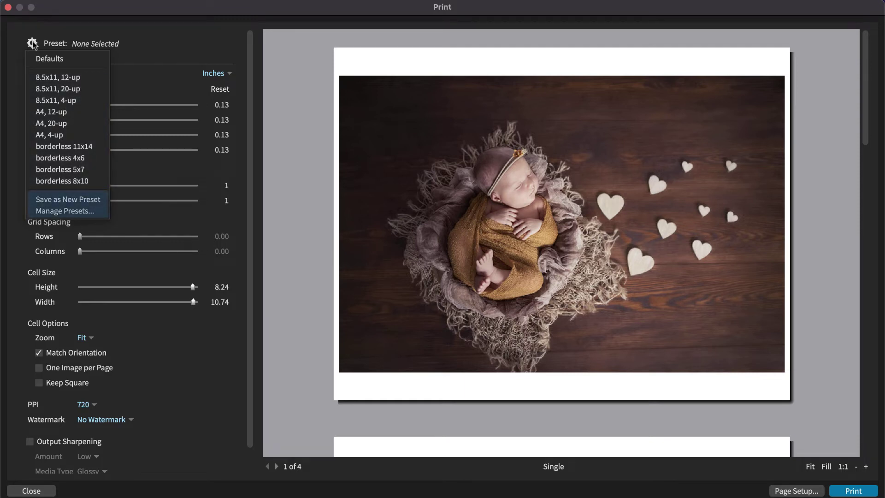
{"action": "left_click", "coordinate": [143, 54]}
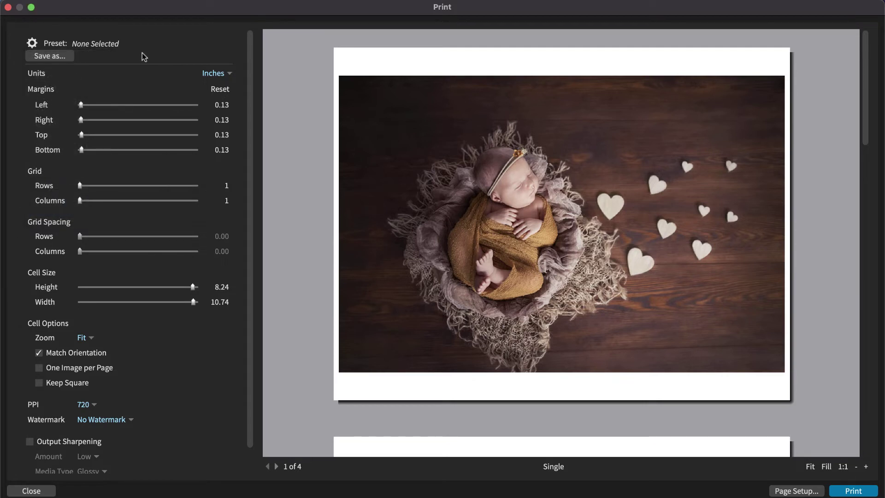
{"action": "left_click", "coordinate": [220, 74]}
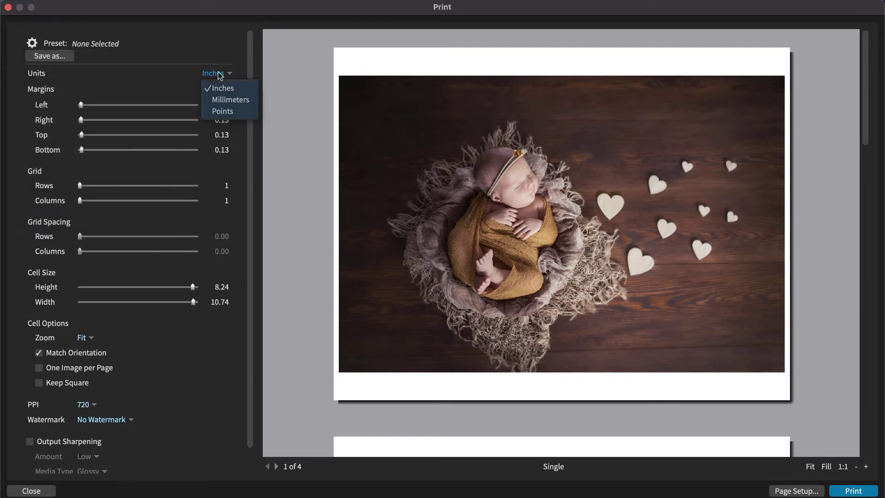
{"action": "left_click", "coordinate": [242, 75]}
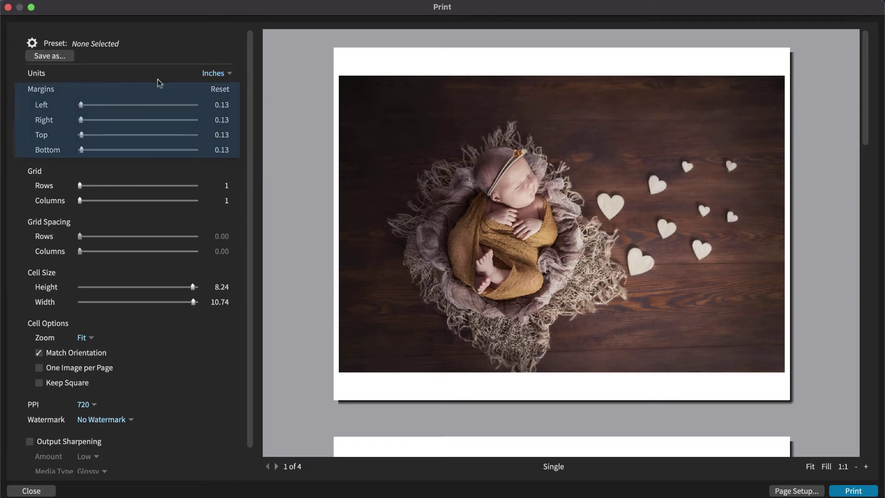
{"action": "left_click_drag", "start_coordinate": [83, 105], "coordinate": [79, 122]}
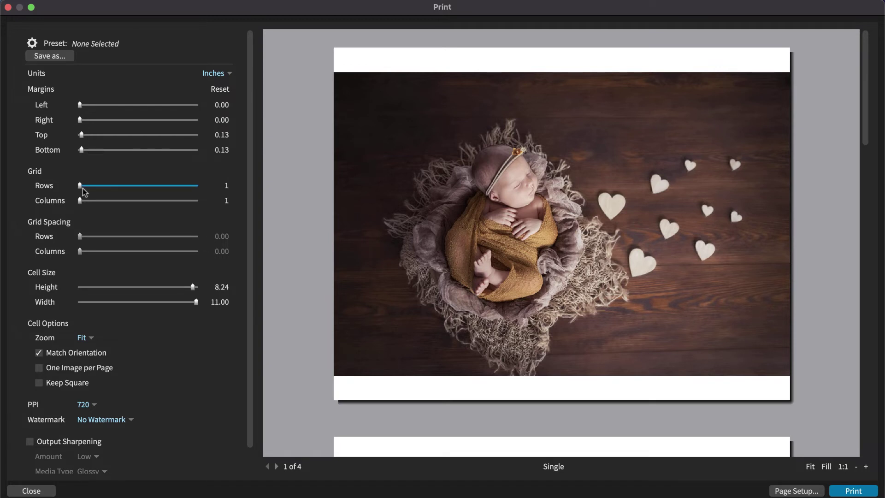
Lay the photos out in two spaced rows, a 2 × 2 grid of 4.00 × 5.39-inch cells
{"action": "left_click_drag", "start_coordinate": [82, 188], "coordinate": [93, 200]}
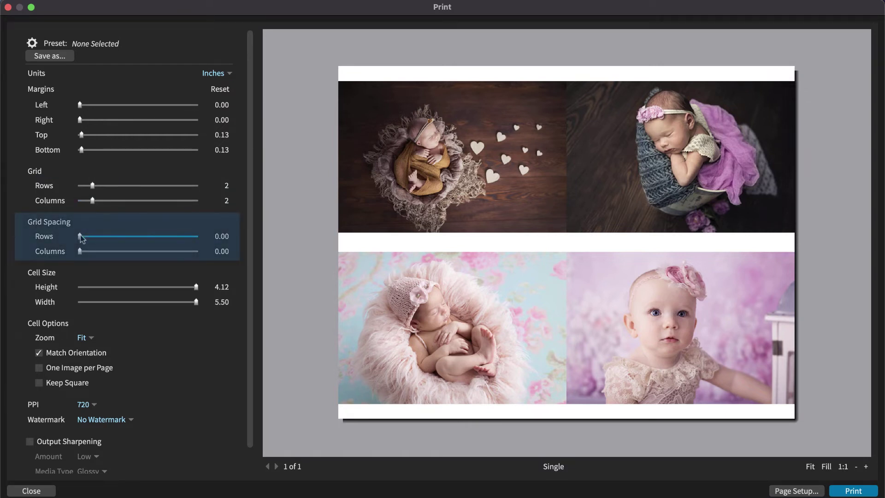
{"action": "left_click_drag", "start_coordinate": [81, 235], "coordinate": [81, 251]}
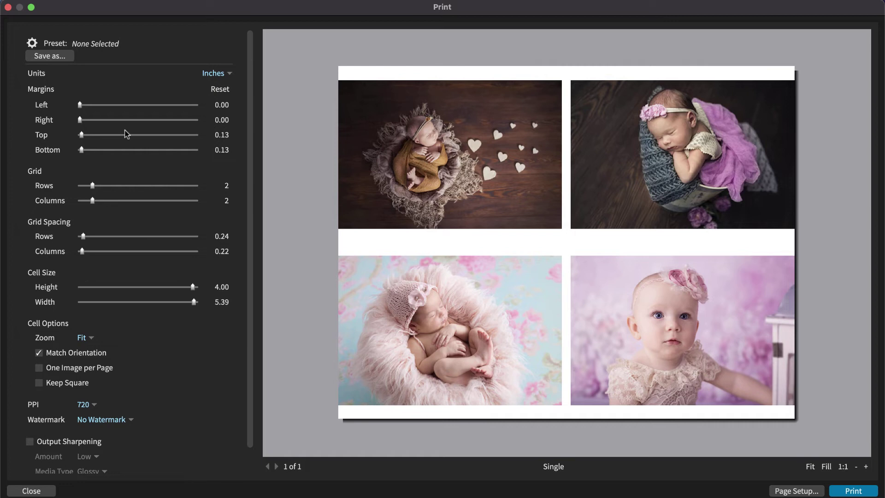
{"action": "left_click", "coordinate": [32, 43]}
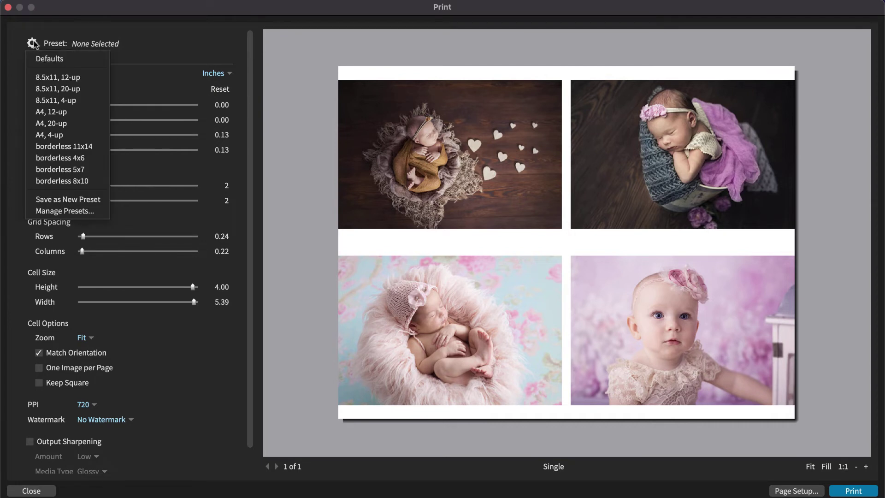
Apply the 8.5x11, 4-up preset with Zoom set to Fill, crop -0.27, and PPI 720
{"action": "left_click", "coordinate": [54, 100]}
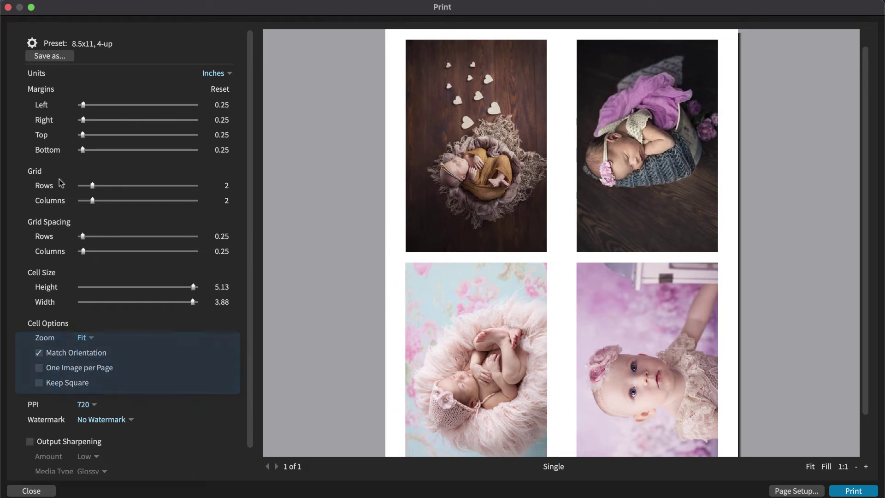
{"action": "left_click", "coordinate": [92, 337]}
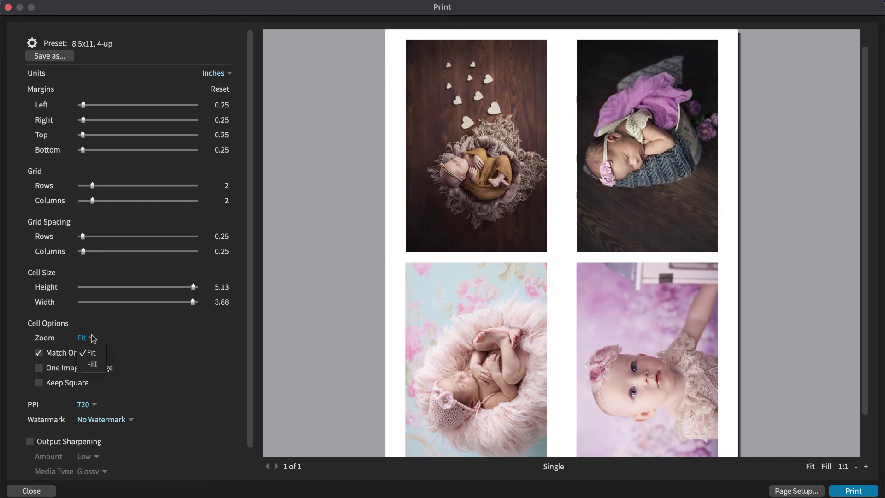
{"action": "left_click", "coordinate": [92, 365]}
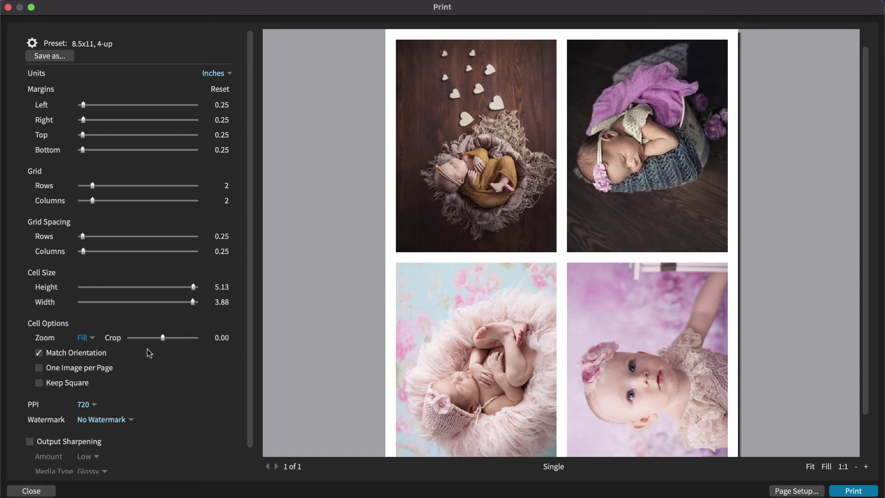
{"action": "mouse_move", "coordinate": [164, 340]}
{"action": "left_mouse_down"}
{"action": "mouse_move", "coordinate": [174, 341]}
{"action": "mouse_move", "coordinate": [153, 343]}
{"action": "left_mouse_up"}
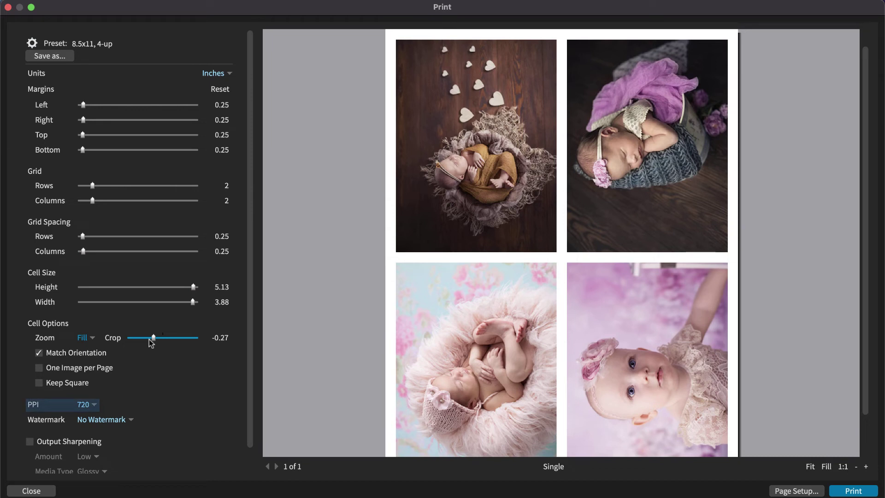
{"action": "left_click", "coordinate": [88, 404]}
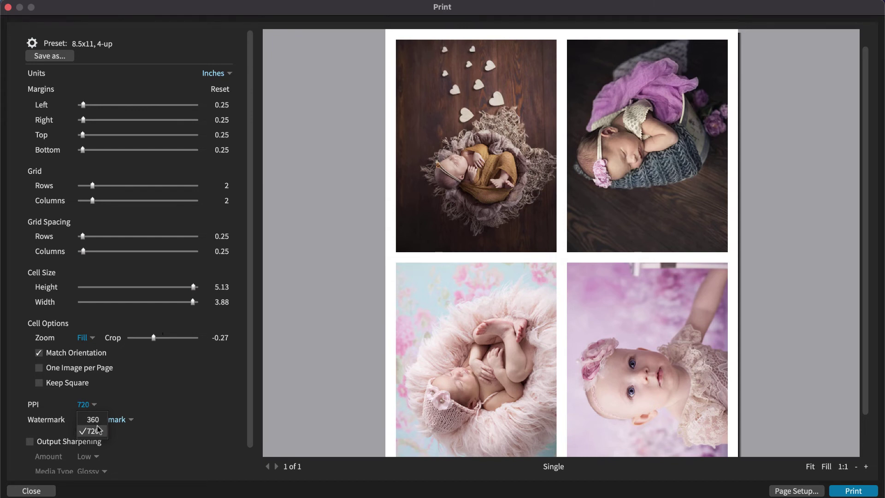
{"action": "left_click", "coordinate": [141, 398]}
Choose the OCH Studio watermark for all four photos in the layout
{"action": "scroll", "coordinate": [141, 390], "scroll_direction": "down", "scroll_amount": 2}
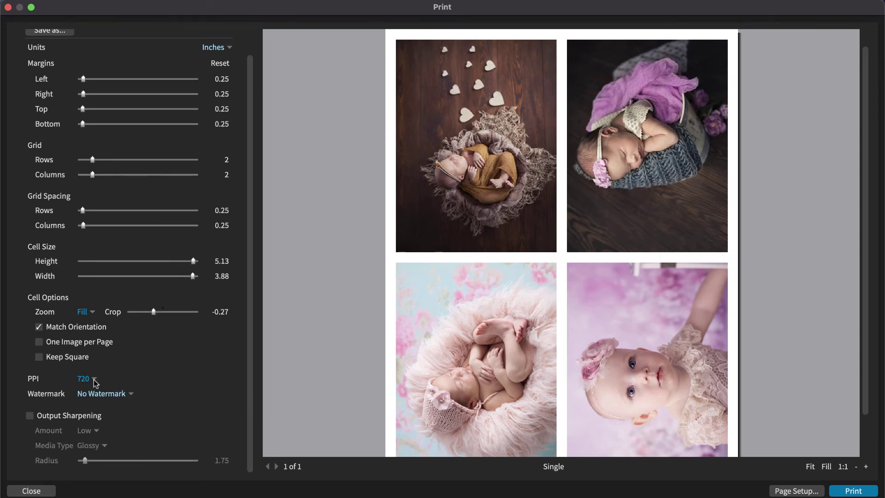
{"action": "left_click", "coordinate": [127, 395]}
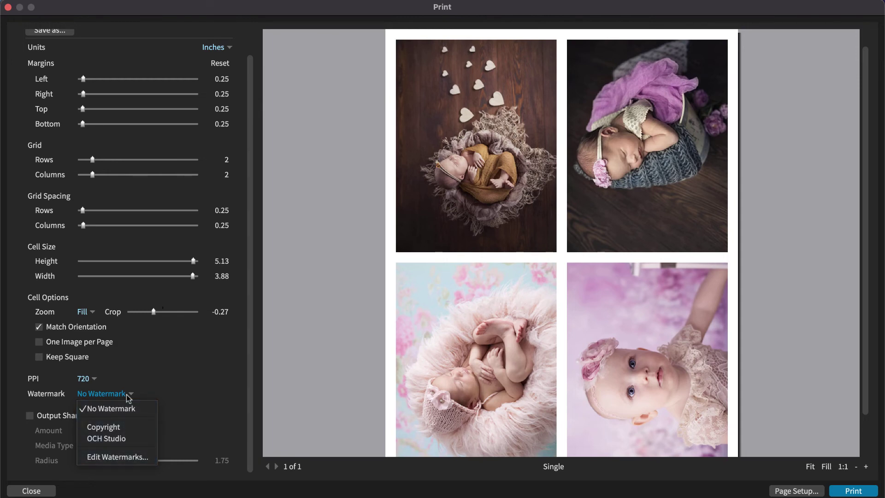
{"action": "left_click", "coordinate": [123, 438]}
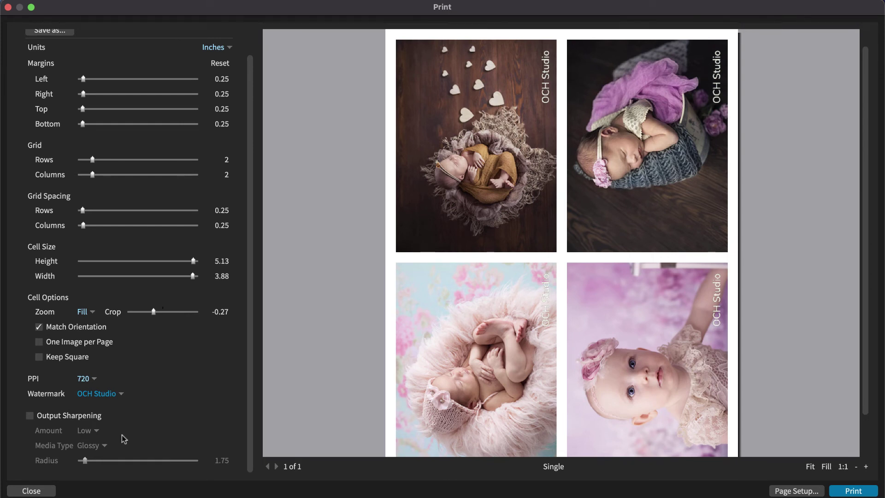
Enable Output Sharpening at Low amount with Matte media type, giving radius 3.25
{"action": "left_click", "coordinate": [30, 416]}
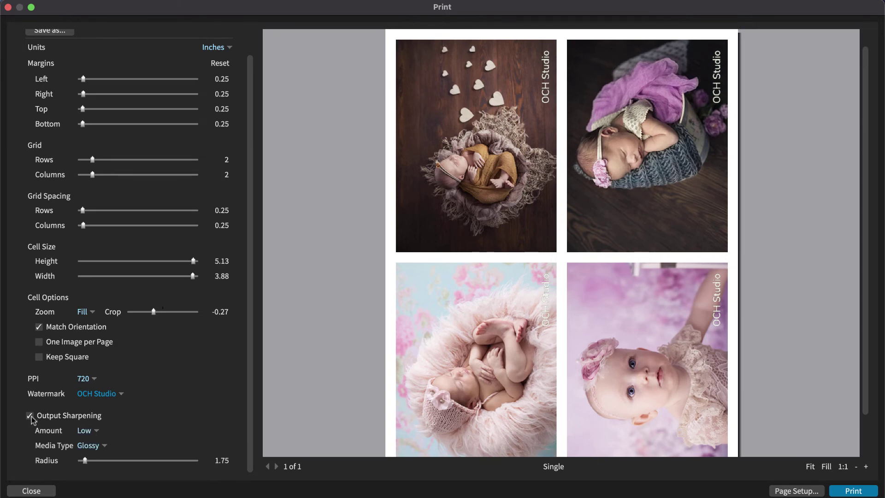
{"action": "left_click", "coordinate": [84, 431]}
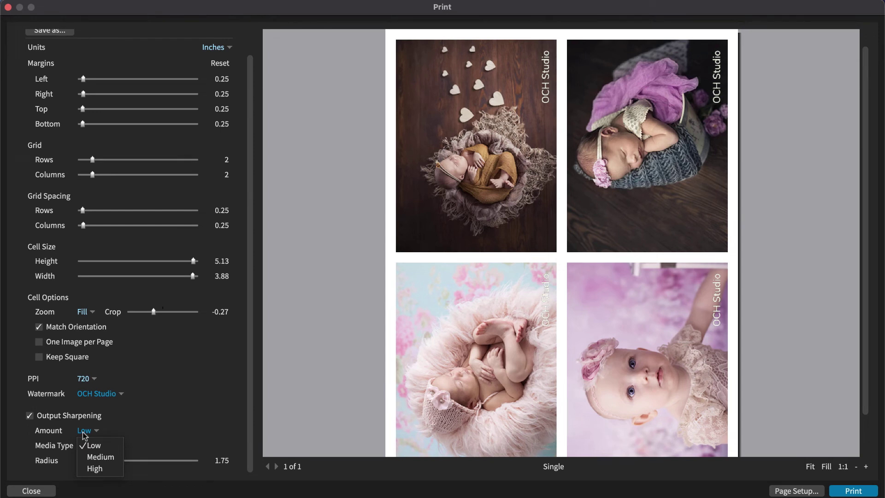
{"action": "left_click", "coordinate": [85, 433]}
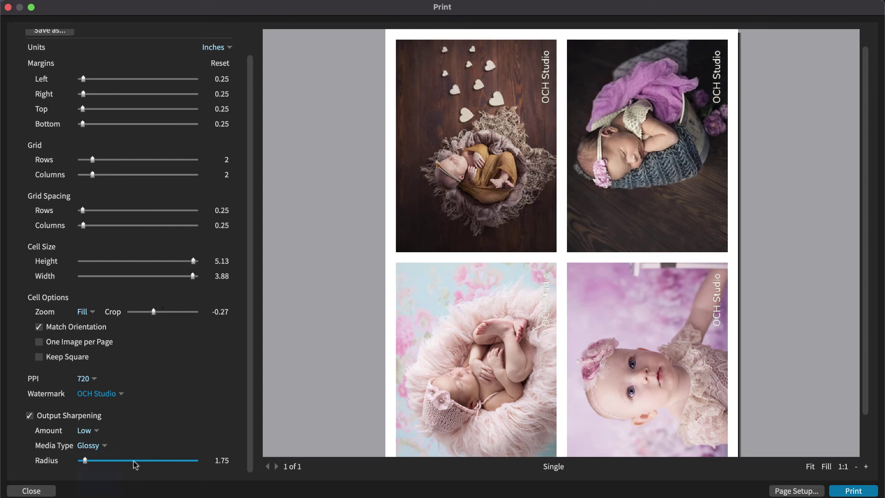
{"action": "left_click", "coordinate": [99, 448]}
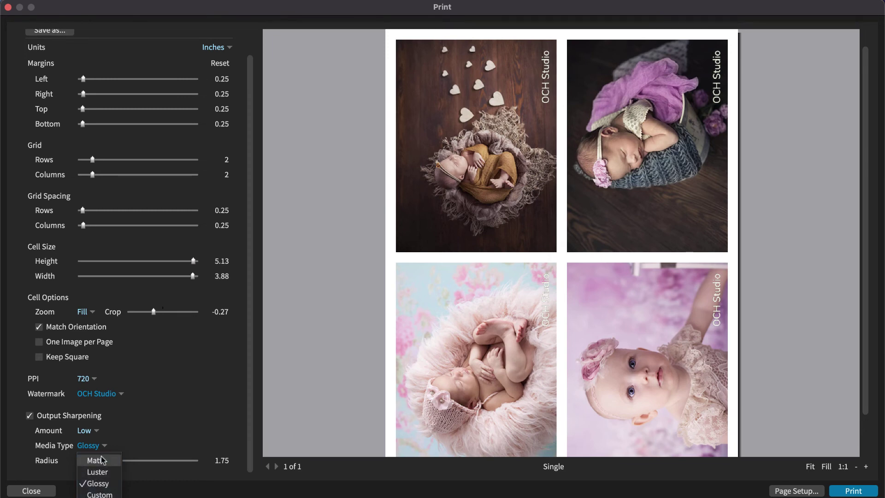
{"action": "left_click", "coordinate": [97, 460]}
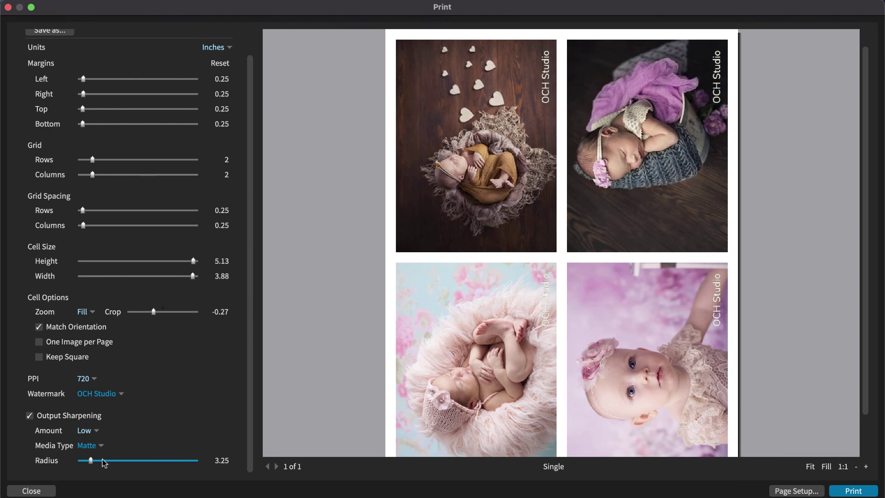
{"action": "scroll", "coordinate": [524, 377], "scroll_direction": "down", "scroll_amount": 2}
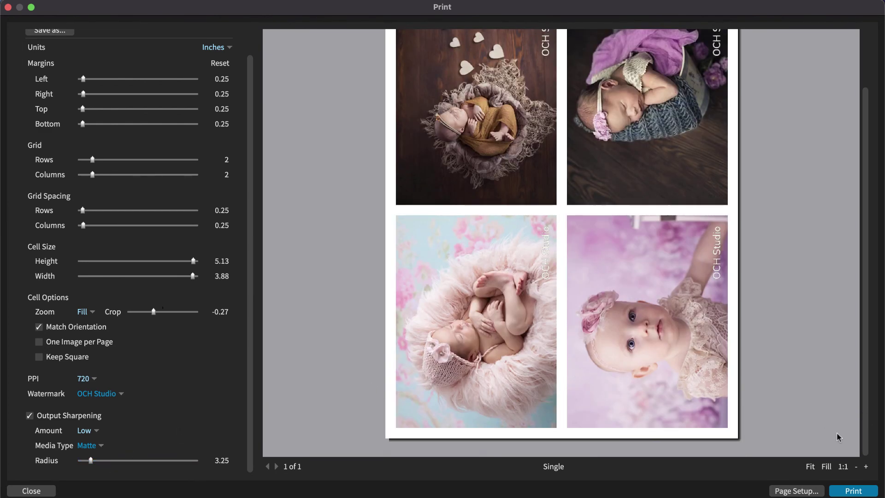
Print the four-photo page on the EPSON Stylus Photo R2400, one copy
{"action": "left_click", "coordinate": [851, 490]}
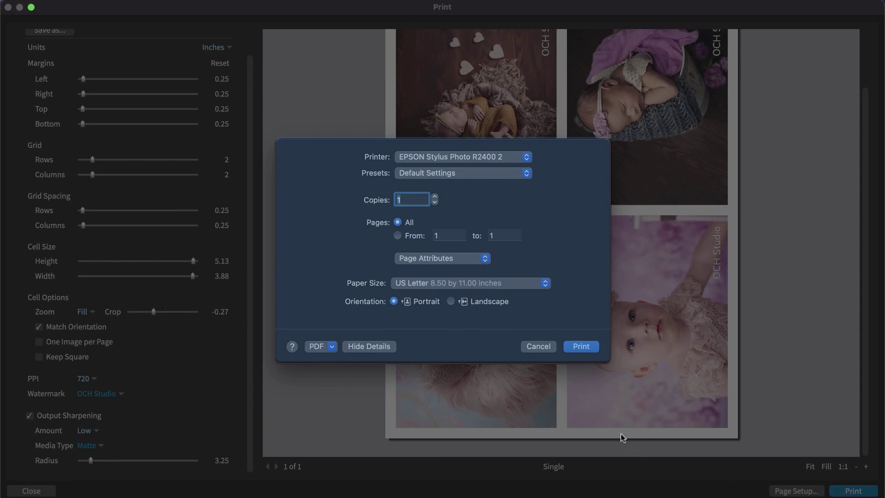
{"action": "left_click", "coordinate": [581, 347]}
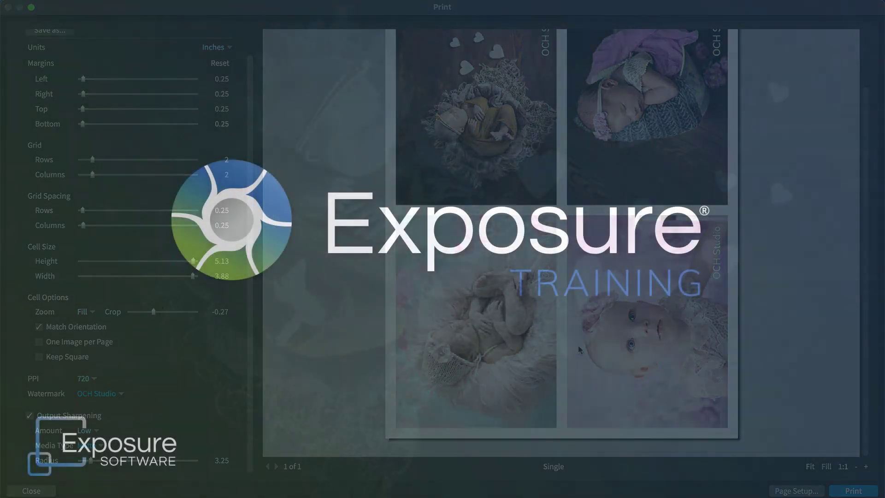